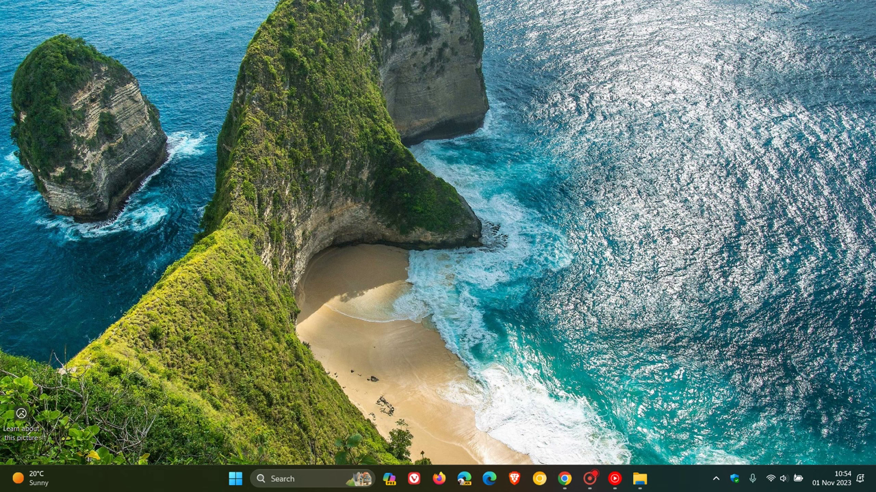
- Open Windows Settings from the Start menu
left_click(235, 479)
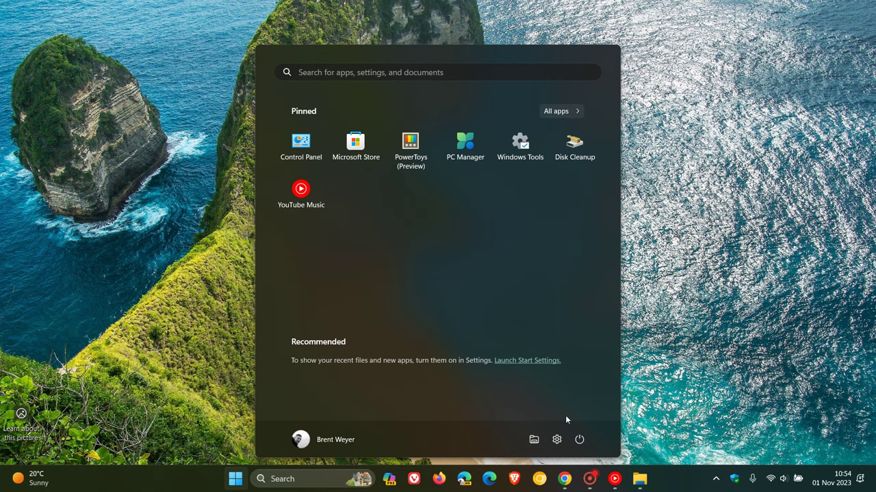
left_click(556, 439)
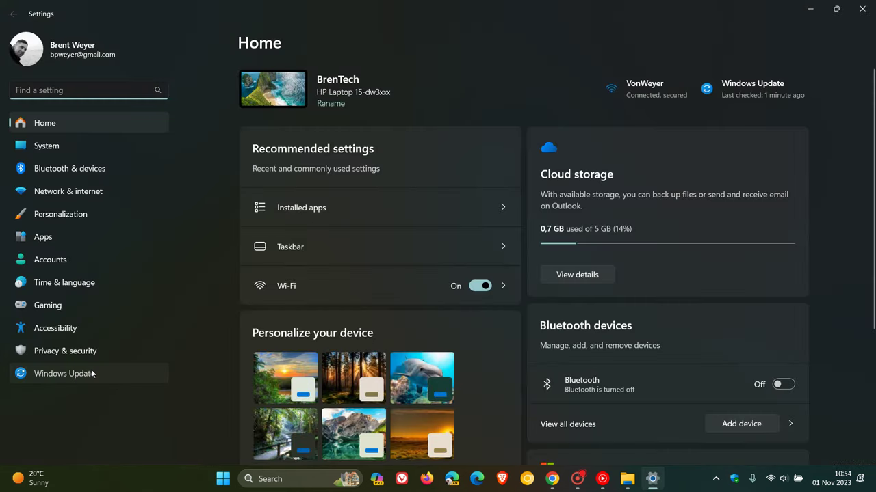
- Go to the Windows Update page, which reports the PC is up to date
left_click(92, 373)
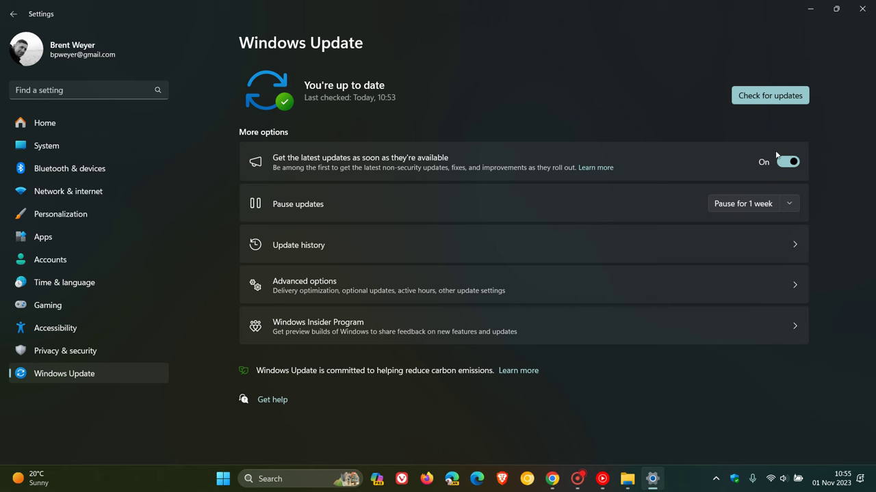
- Run a fresh Windows Update check, which finds the PC still up to date
left_click(753, 97)
- Bring up Chrome's Download Windows 11 page and highlight the current release, Version 23H2
left_click(810, 6)
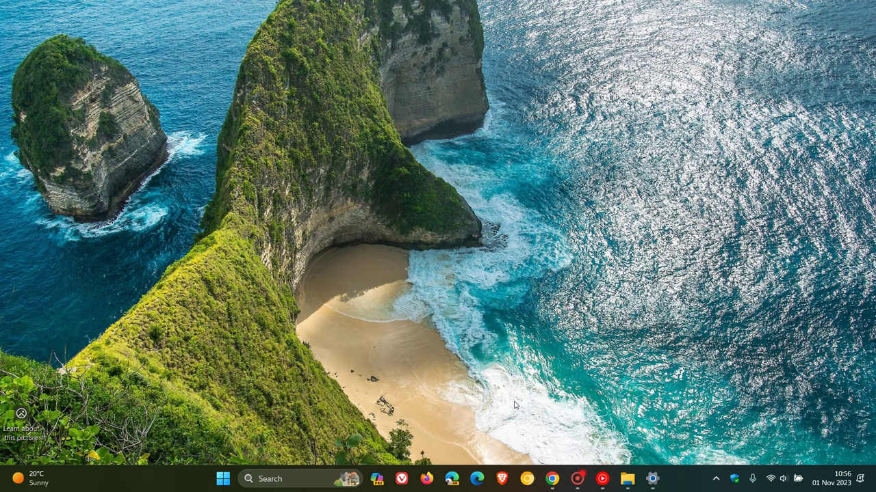
left_click(552, 481)
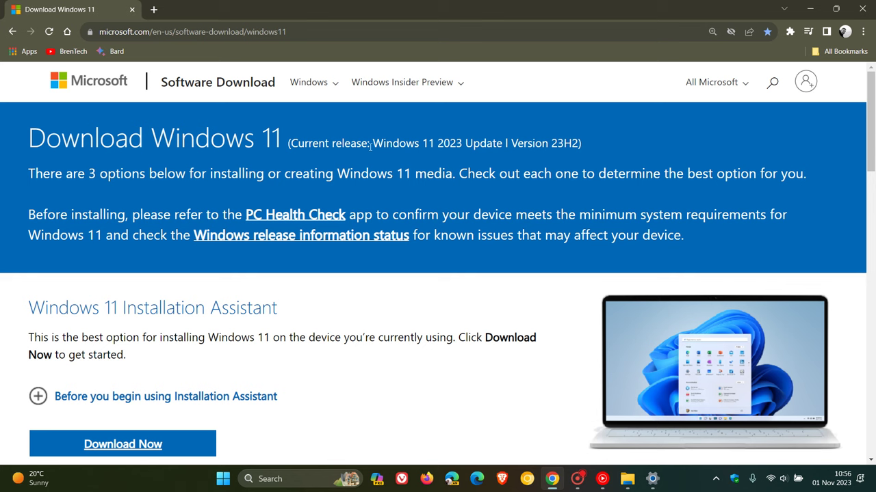
left_click_drag(370, 145, 583, 146)
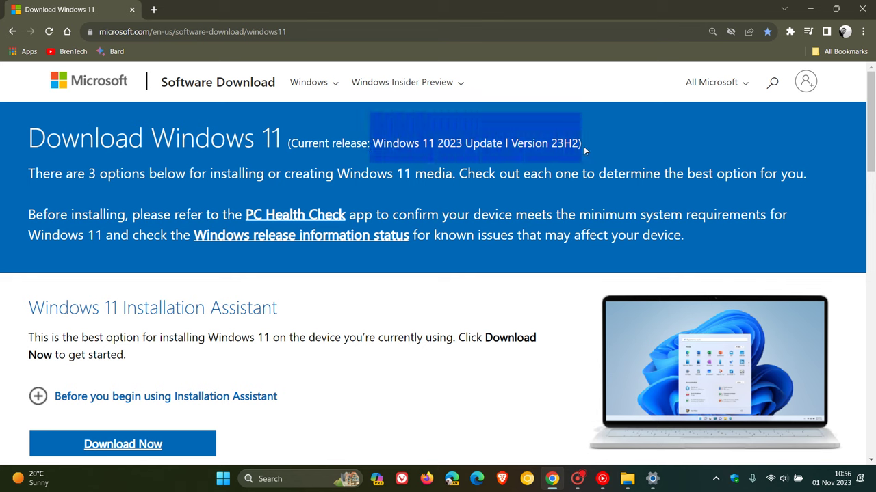
scroll(551, 293, "down", 2)
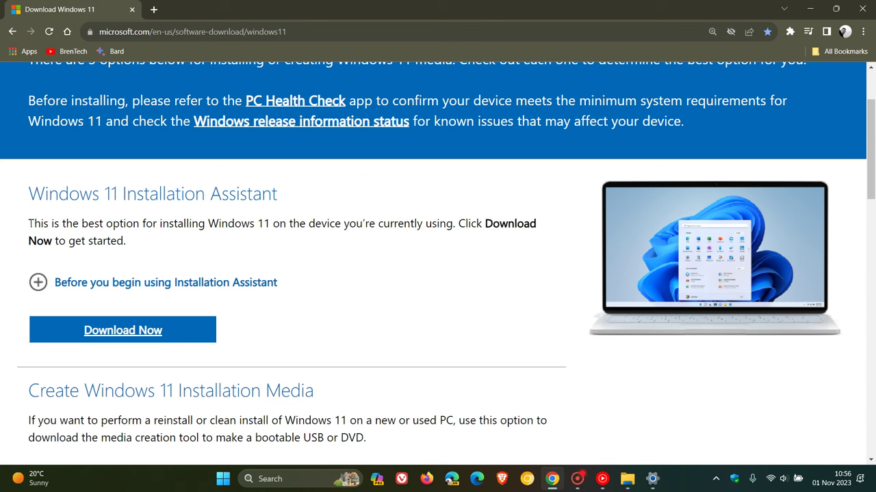
- Highlight the Installation Assistant as the best option and view the downloaded installer in Downloads
left_click_drag(28, 224, 140, 223)
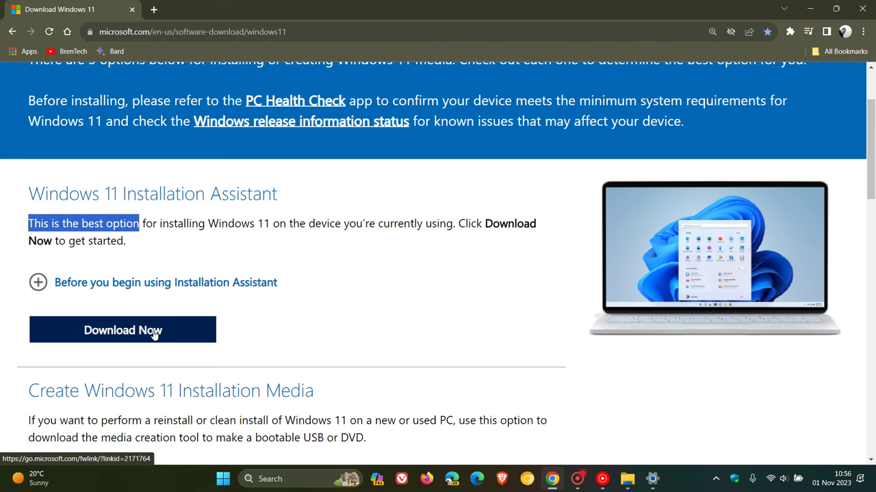
left_click(628, 479)
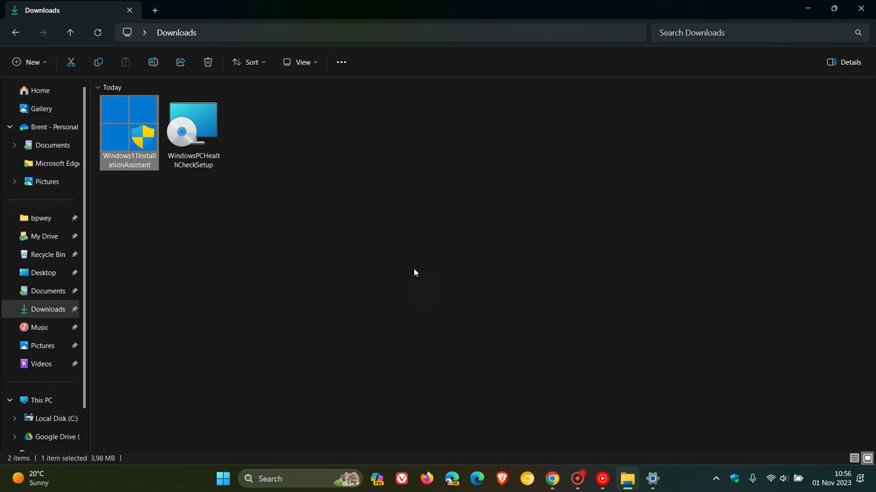
- Show all installed apps and scroll to the P entries with PC Health Check
mouse_move(194, 133)
left_click(223, 479)
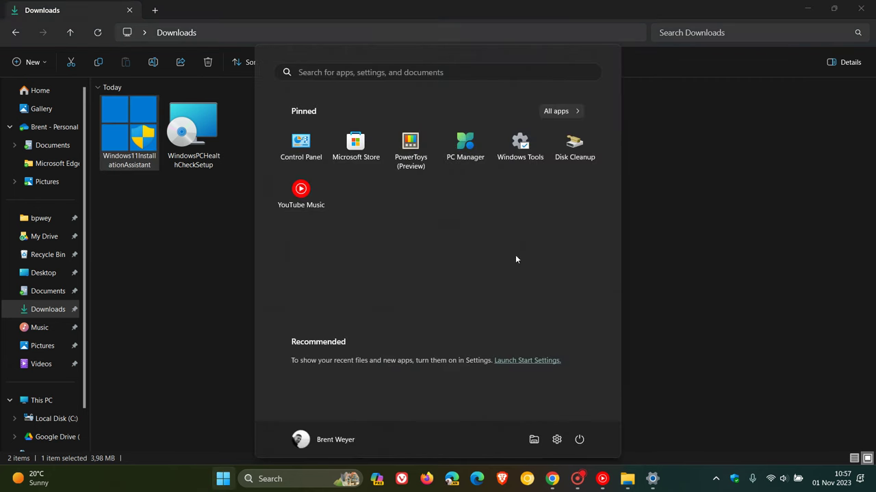
left_click(558, 112)
scroll(471, 180, "down", 2)
scroll(471, 181, "down", 8)
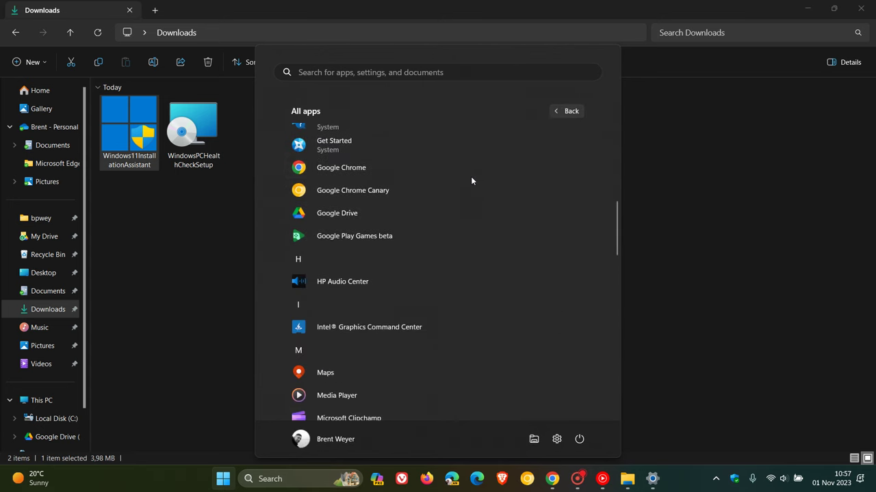
scroll(472, 181, "down", 8)
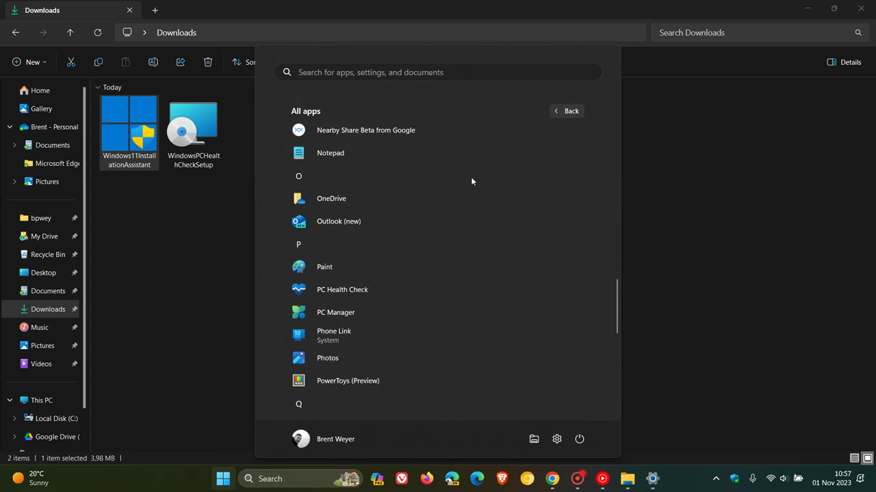
- Check Windows 11 compatibility in PC Health Check, dismiss the result, and close the app
left_click(452, 200)
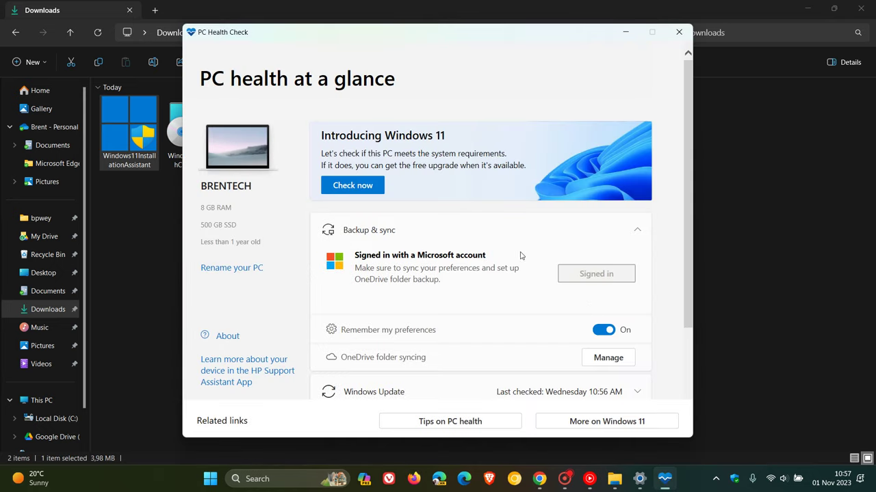
left_click(364, 188)
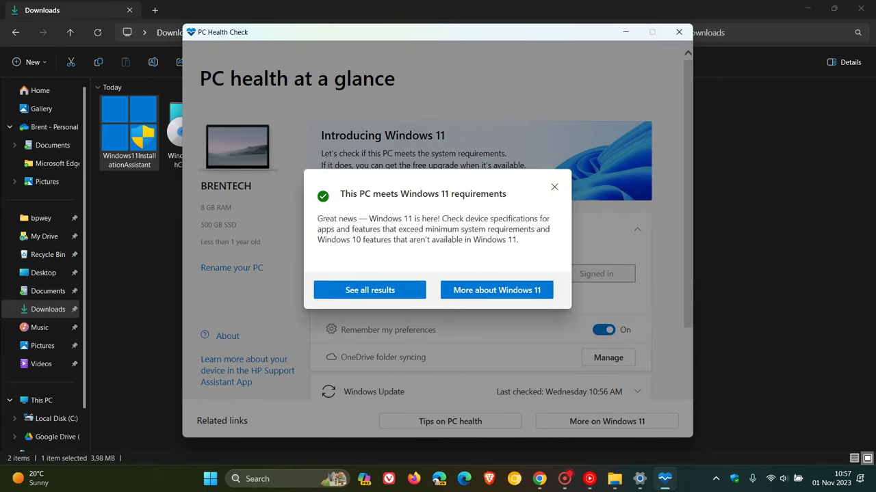
left_click(553, 191)
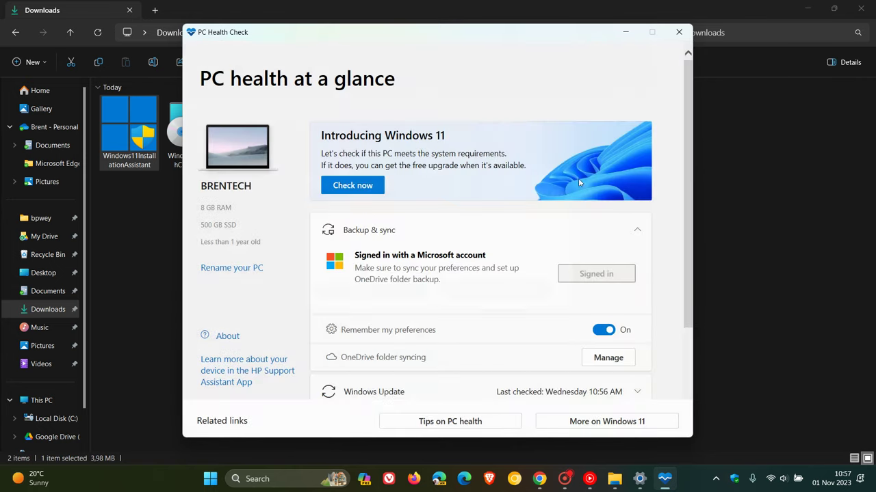
left_click(679, 32)
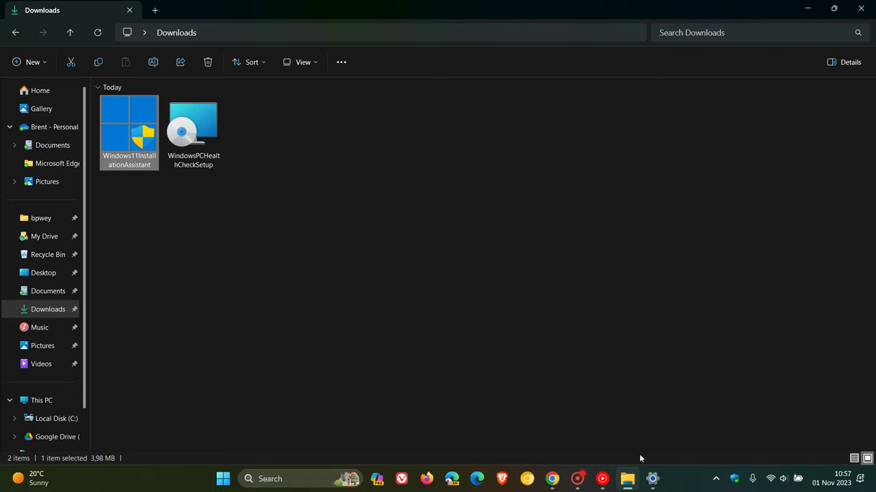
- Minimize File Explorer and scroll Chrome to the Create Windows 11 Installation Media section
left_click(651, 481)
left_click(652, 480)
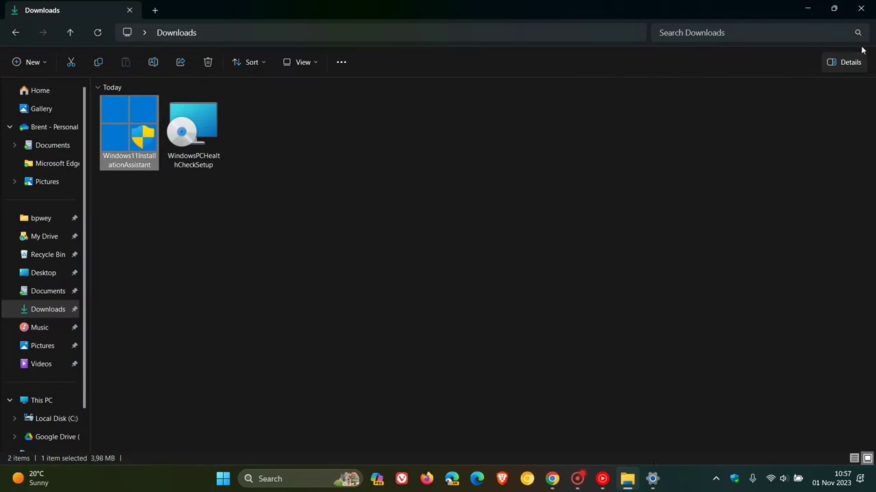
left_click(807, 10)
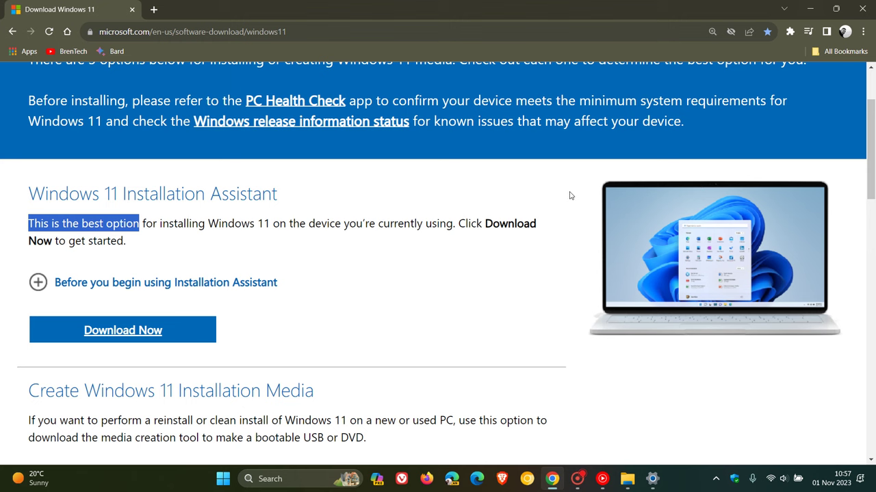
scroll(569, 196, "down", 1)
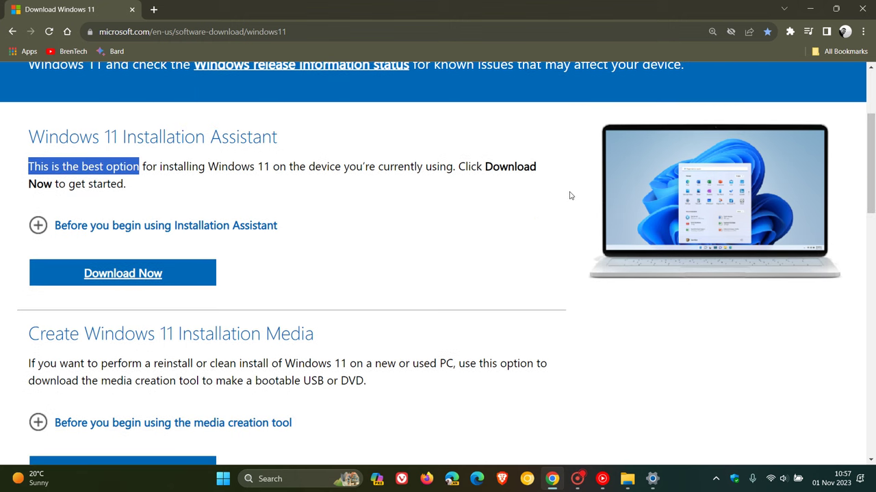
scroll(569, 196, "down", 1)
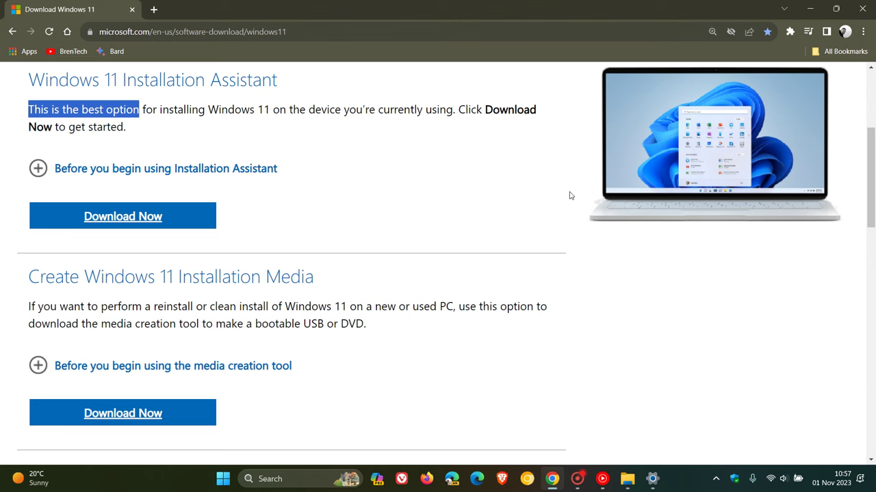
scroll(569, 195, "down", 1)
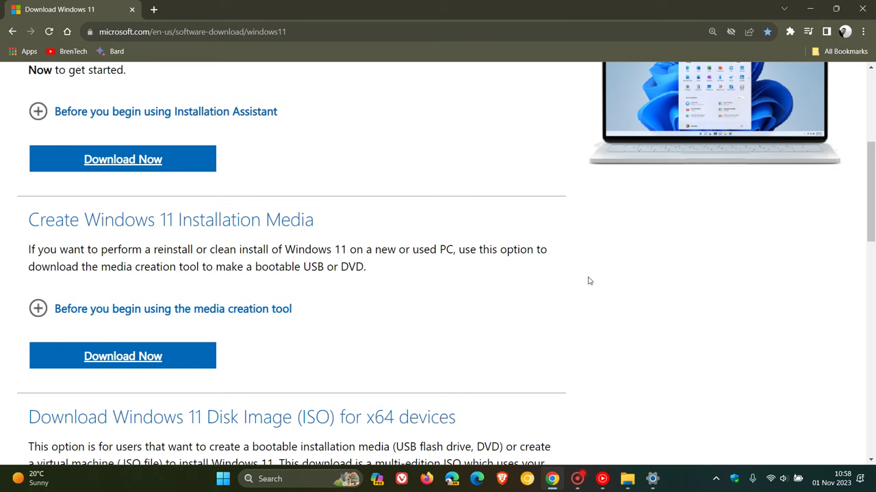
scroll(590, 281, "down", 3)
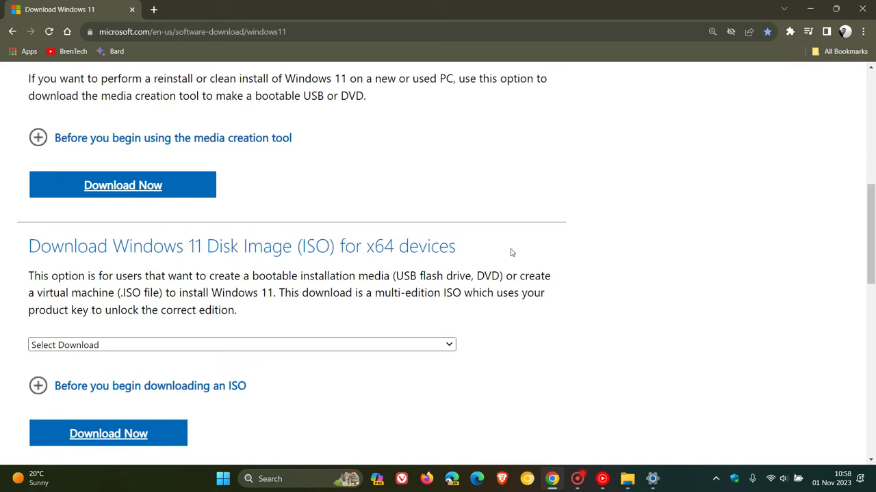
left_click(413, 345)
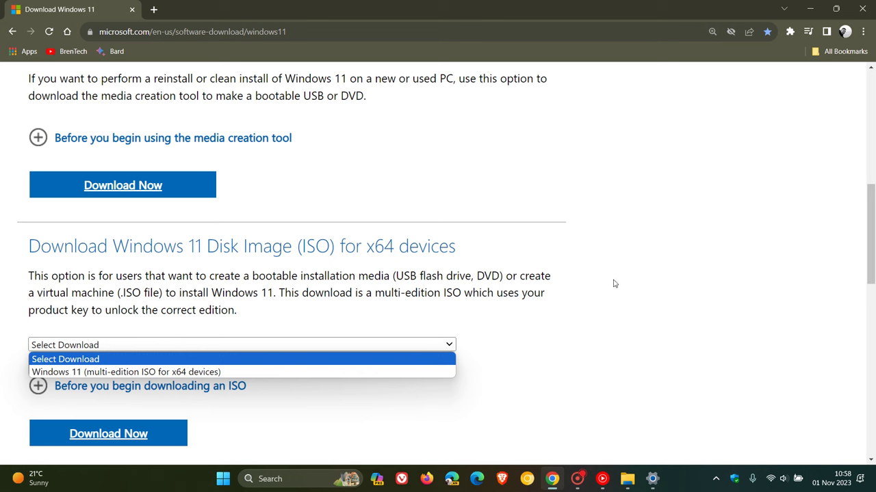
scroll(636, 344, "up", 6)
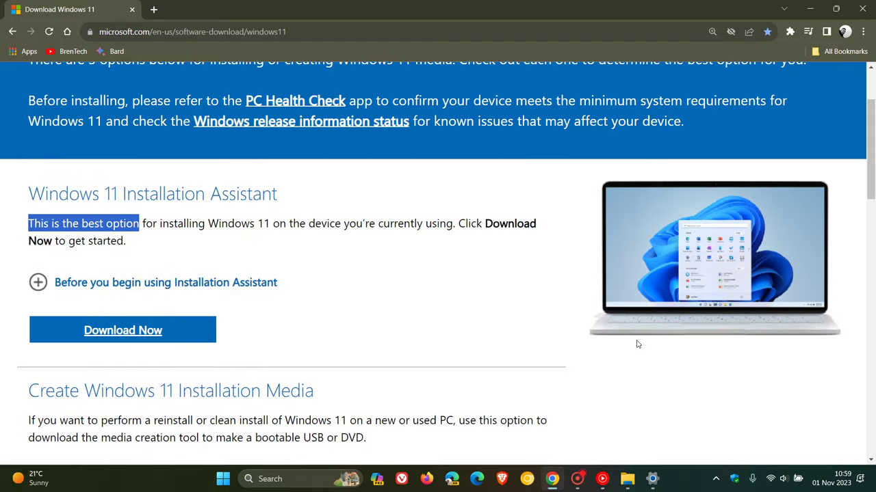
scroll(569, 336, "up", 2)
left_click(568, 334)
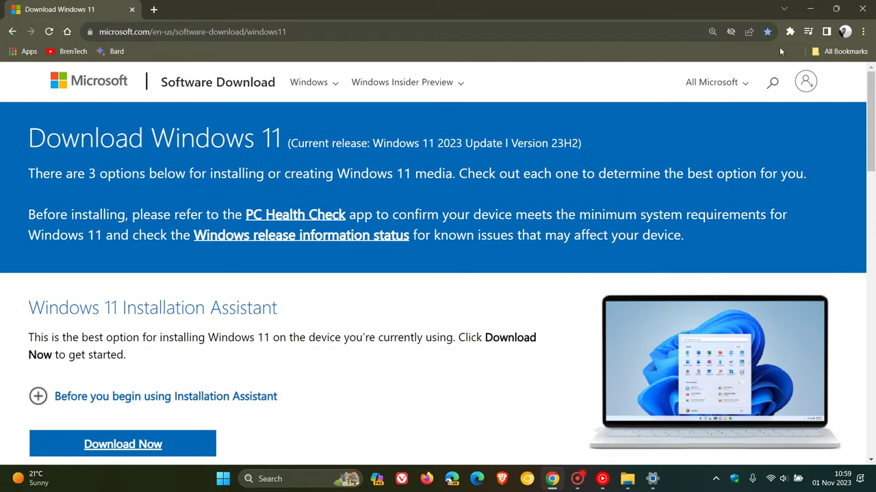
- Minimize Chrome and search Windows for 'winver'
left_click(808, 9)
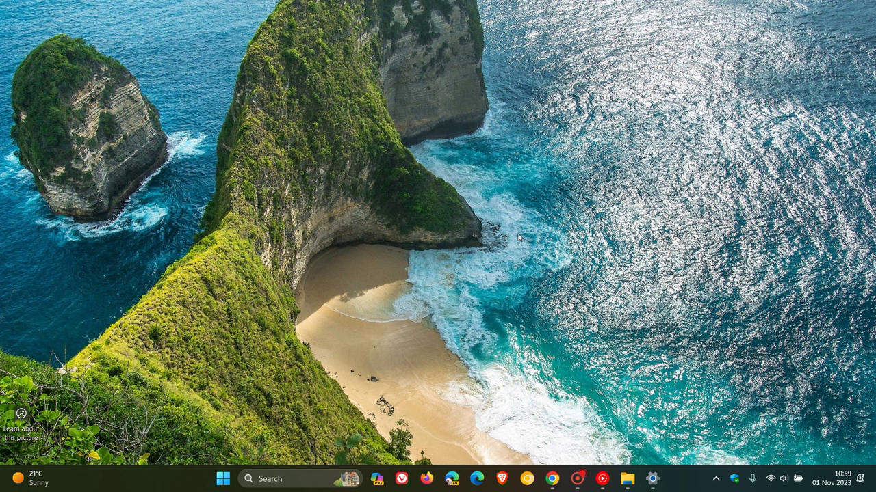
left_click(284, 480)
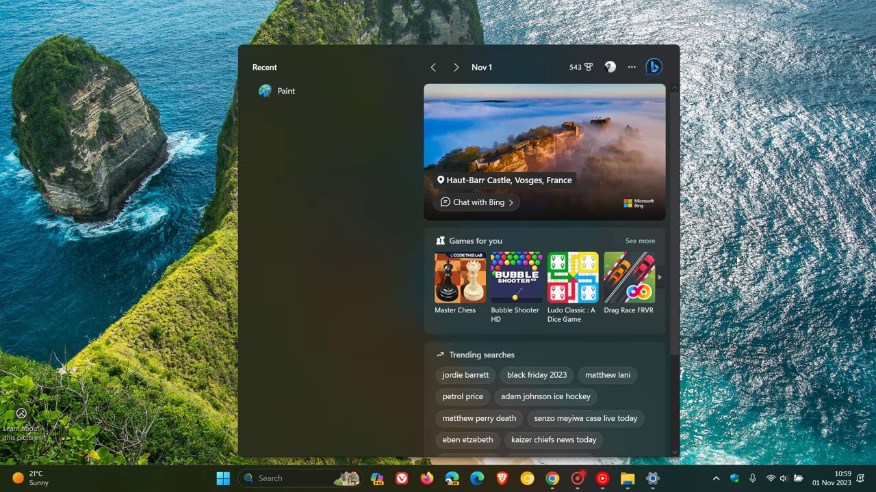
type("winver")
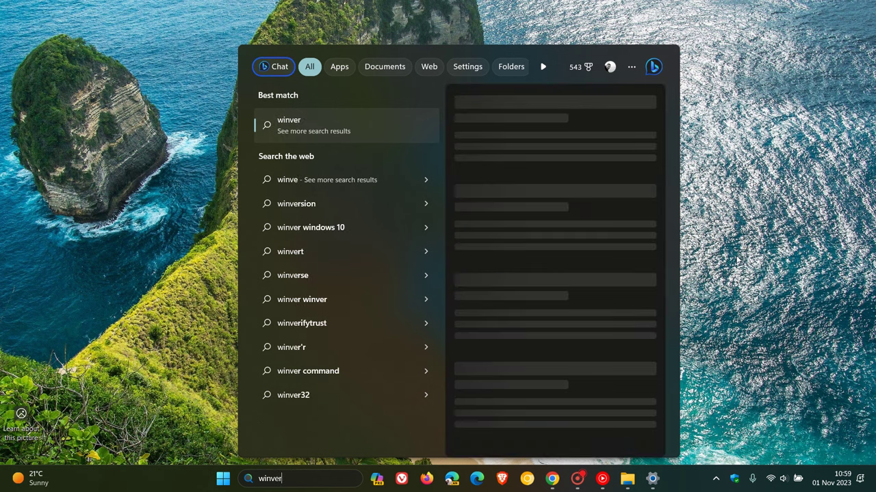
- Run winver, centre the About Windows dialog showing 23H2 (build 22631.2506), and close it
key("Return")
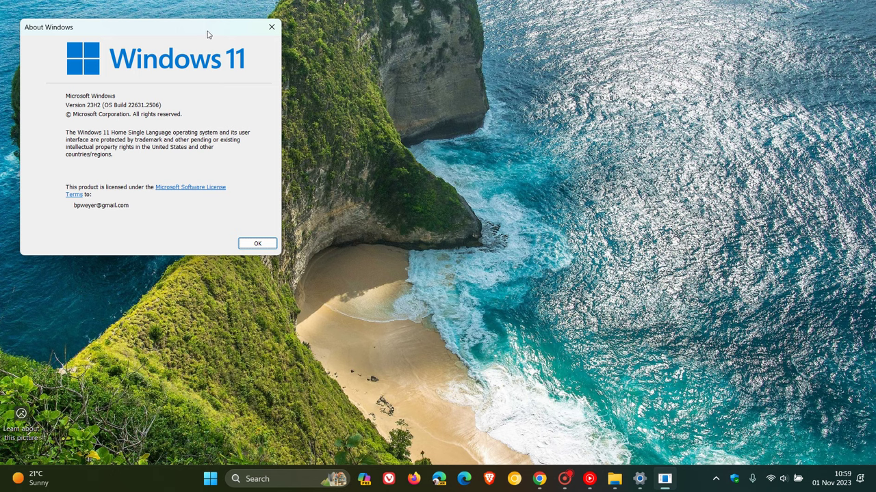
left_click_drag(207, 30, 469, 125)
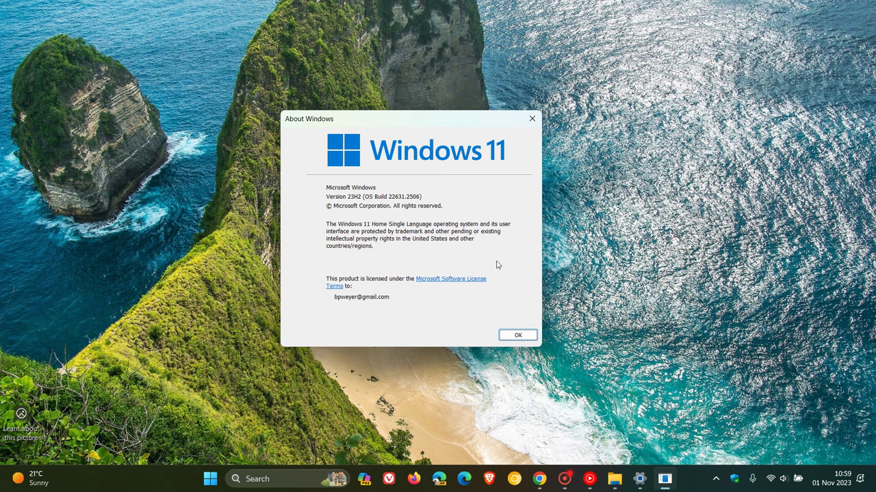
left_click(518, 334)
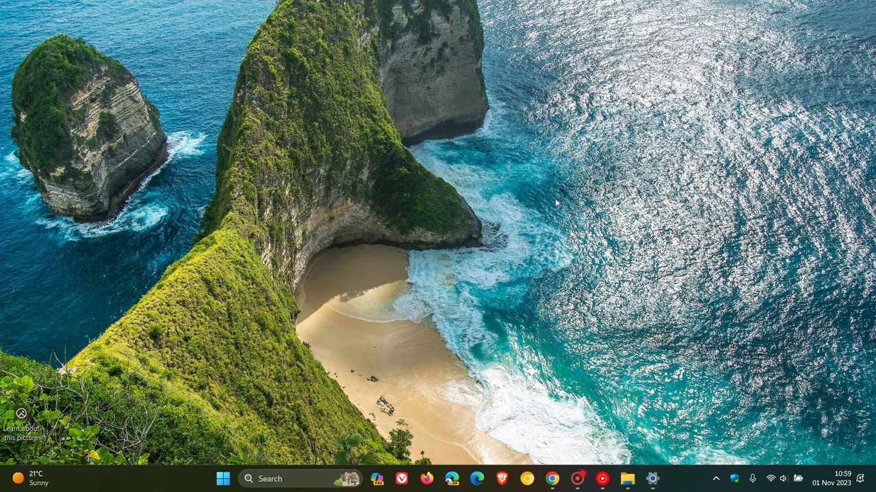